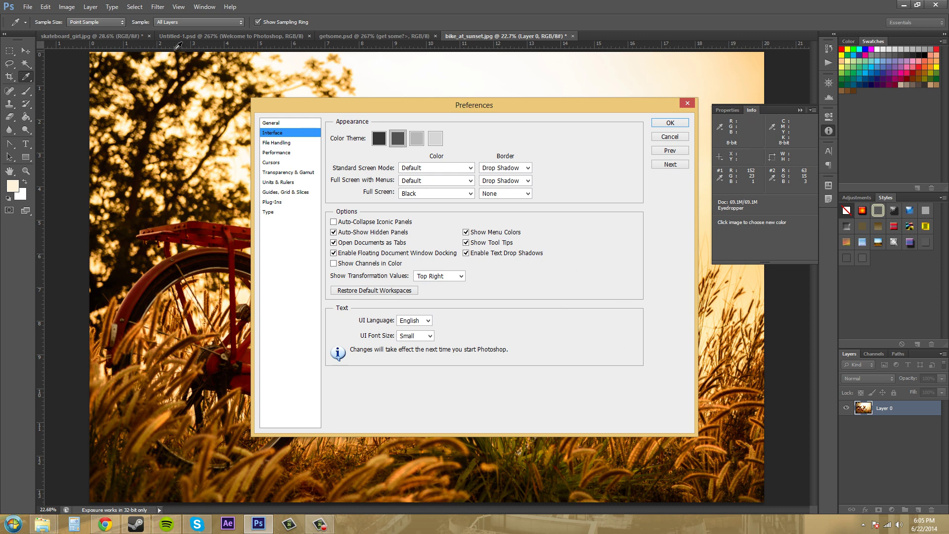
Step: Open Edit > Preferences on the Interface page
click(46, 7)
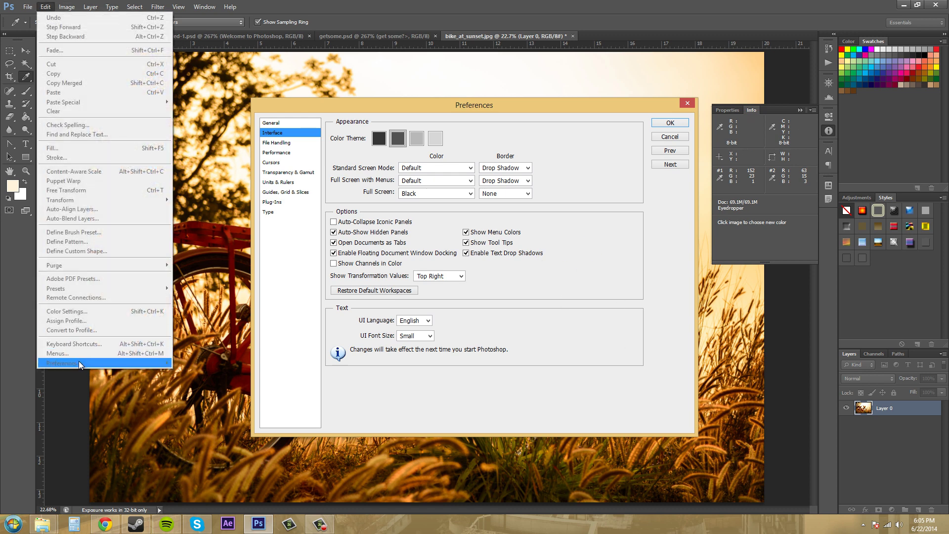
click(564, 292)
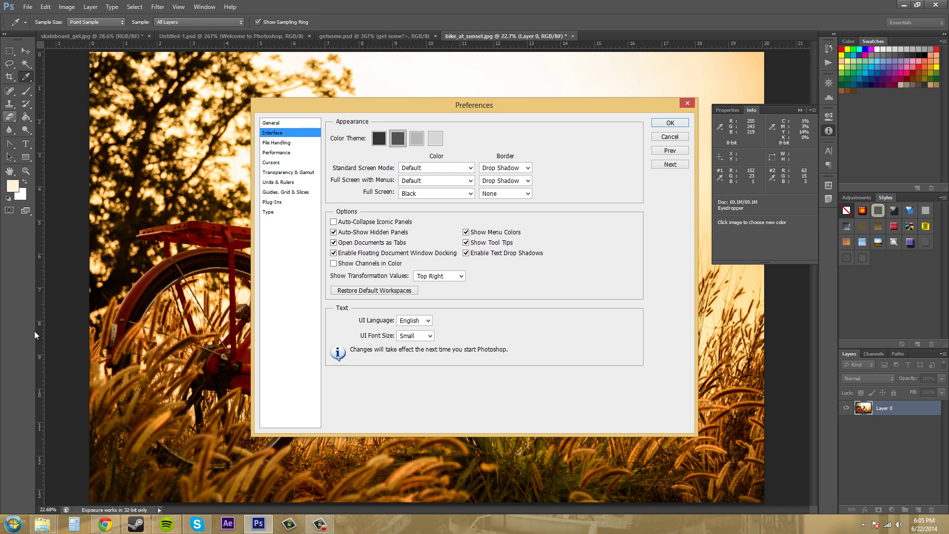
click(385, 139)
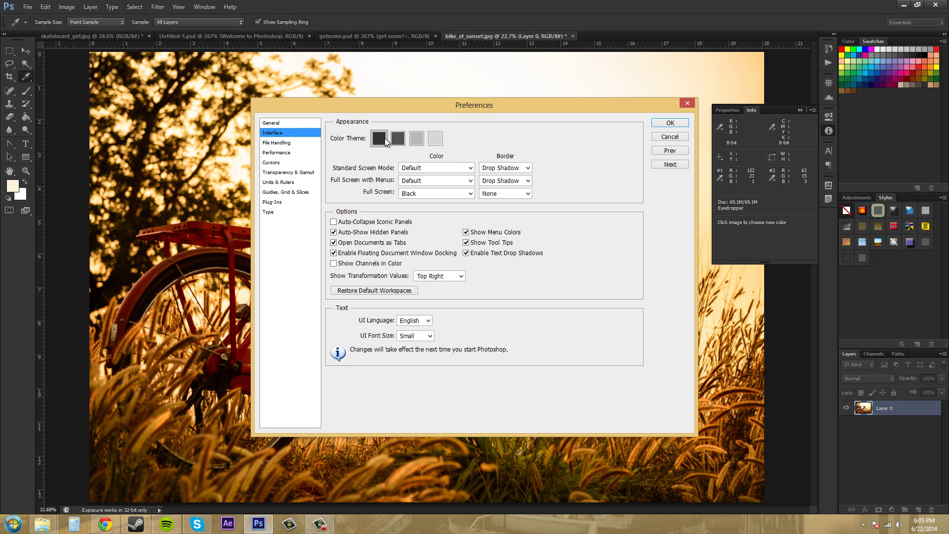
click(401, 140)
click(437, 140)
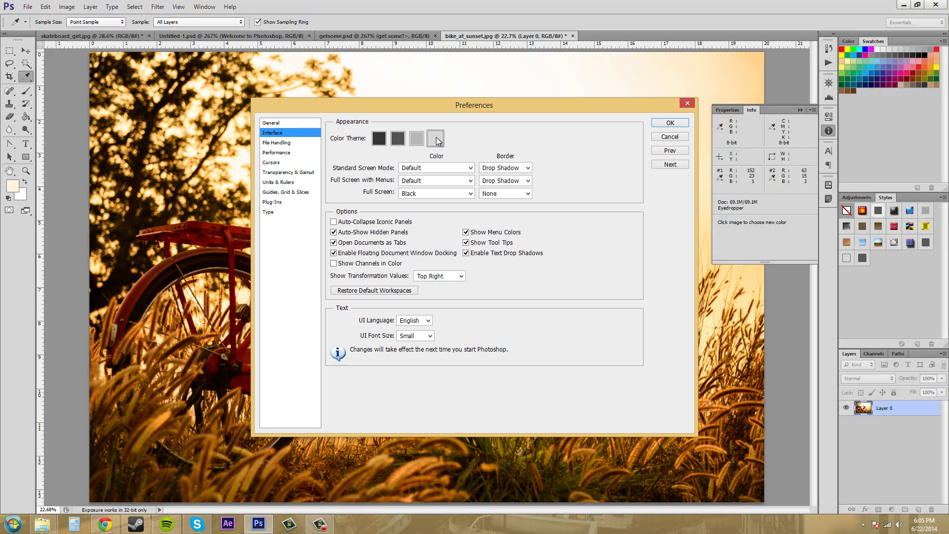
click(418, 142)
click(399, 141)
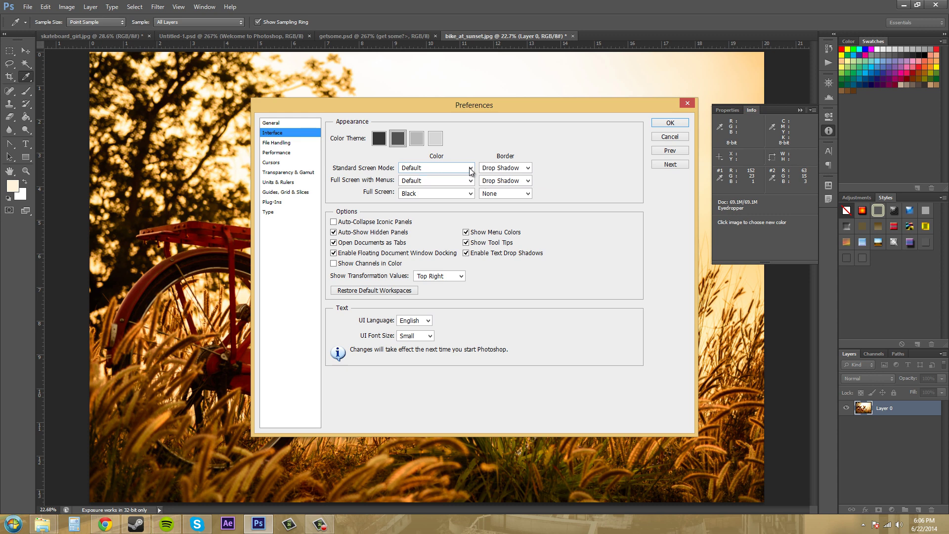
click(517, 169)
click(495, 177)
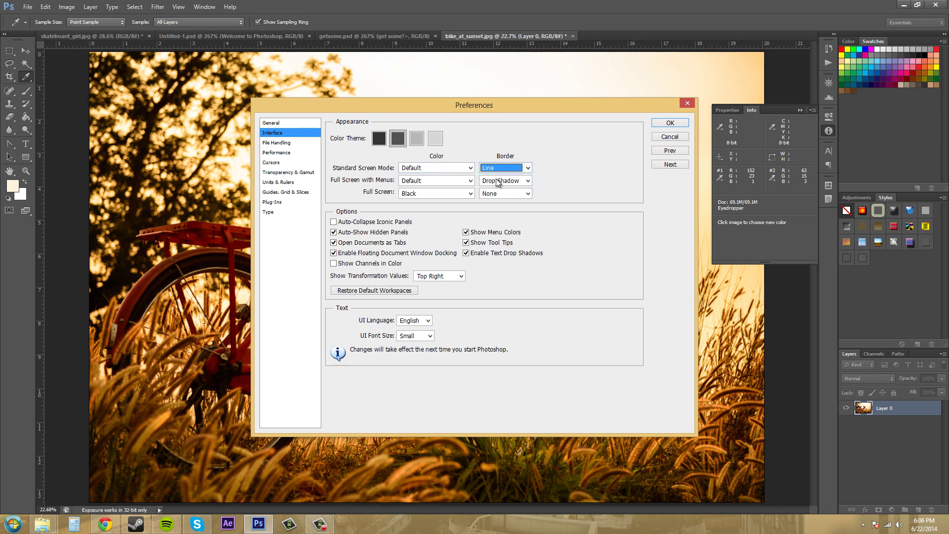
click(504, 168)
click(502, 185)
click(435, 168)
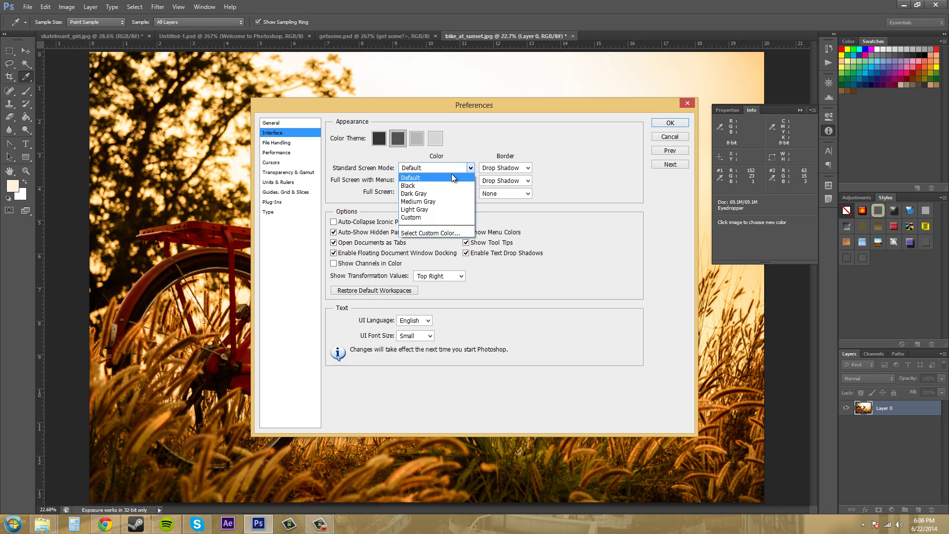
click(428, 193)
click(435, 170)
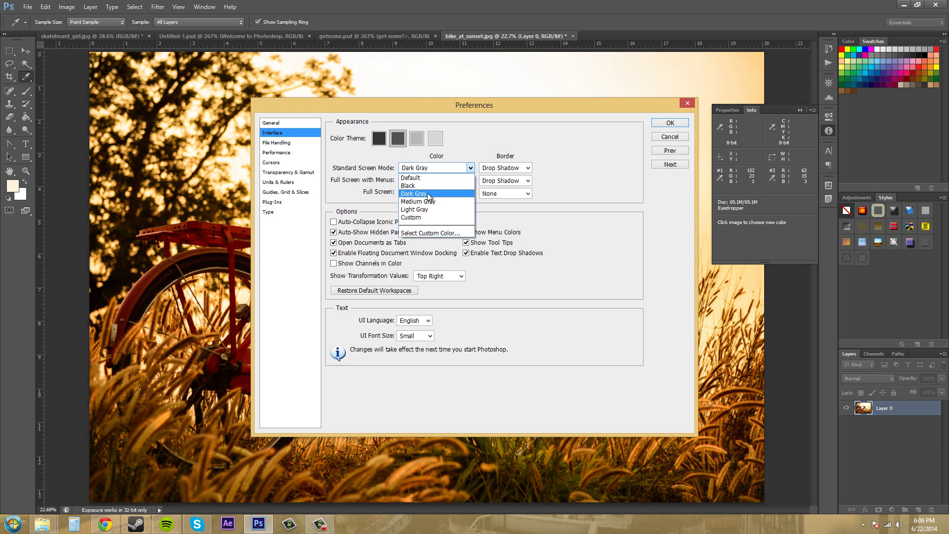
click(430, 187)
click(436, 169)
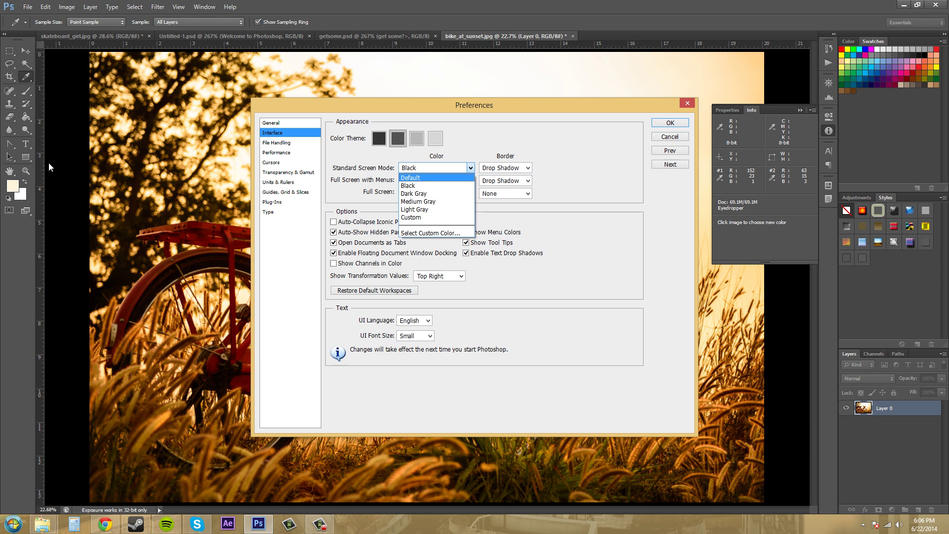
click(436, 179)
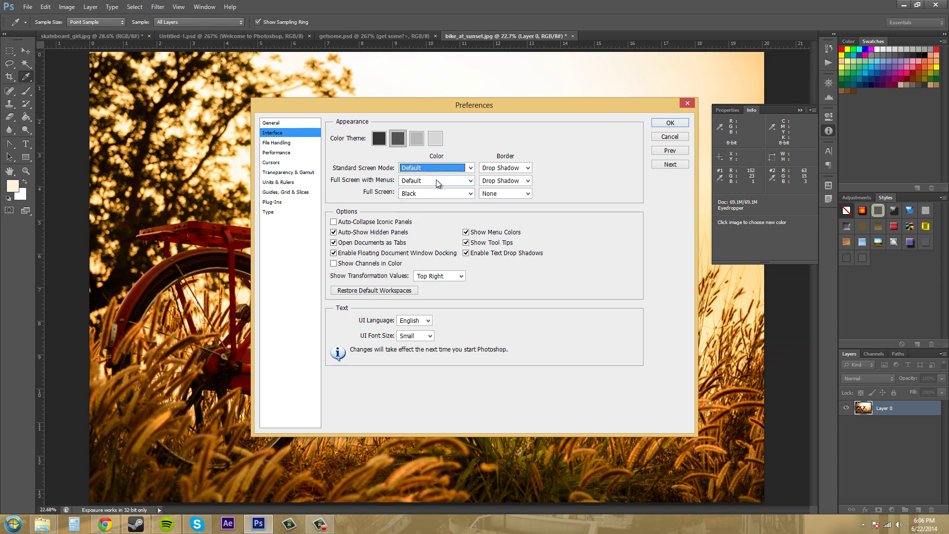
click(371, 181)
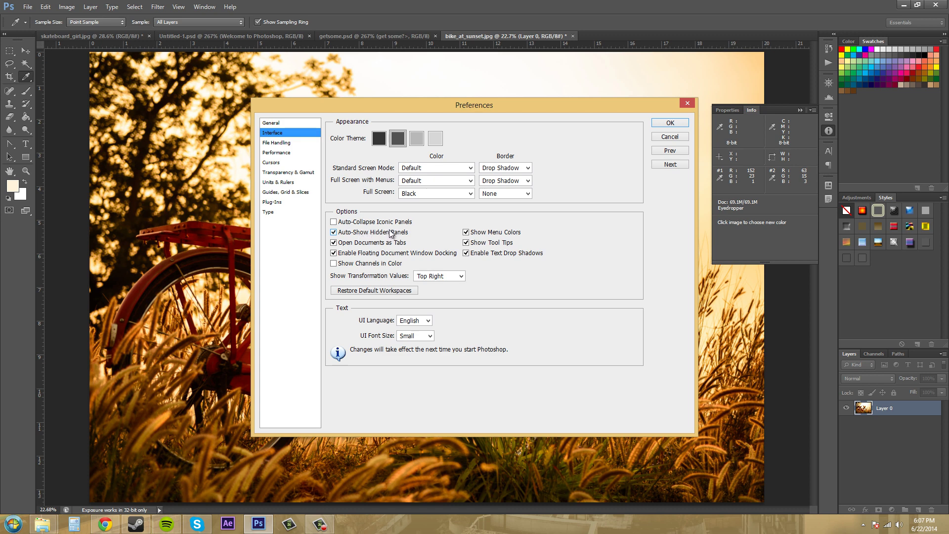
Step: Show the Channels list and enable Show Channels in Color, leaving Show Menu Colors on
mouse_move(391, 229)
click(871, 353)
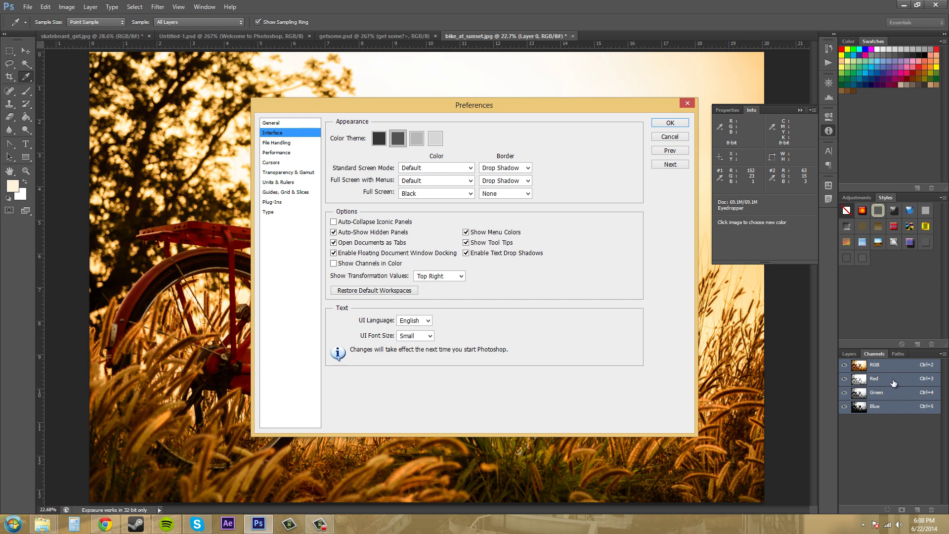
click(333, 263)
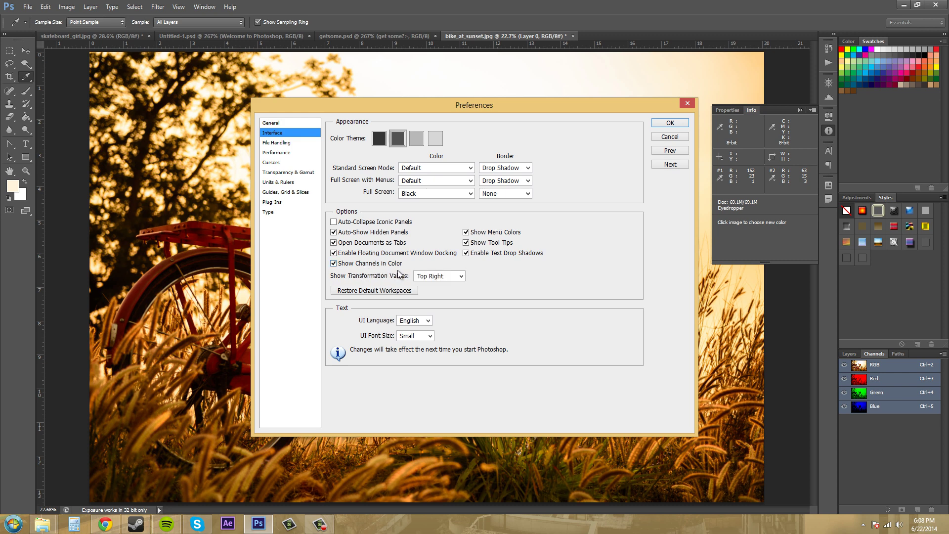
click(466, 232)
click(466, 233)
Step: Toggle Enable Text Drop Shadows to compare, leaving it switched on
click(466, 254)
click(466, 253)
click(466, 253)
click(465, 253)
click(466, 254)
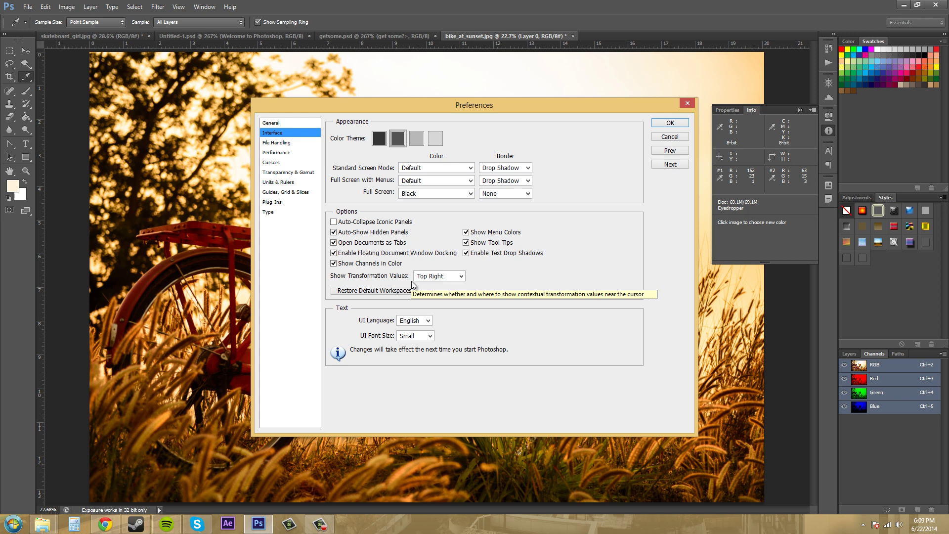
click(446, 278)
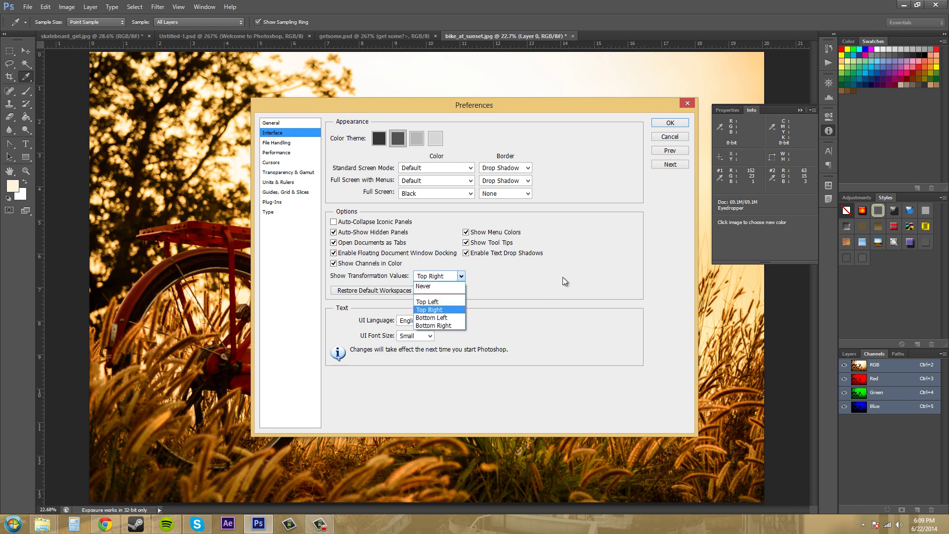
key(Up)
key(Up)
key(Escape)
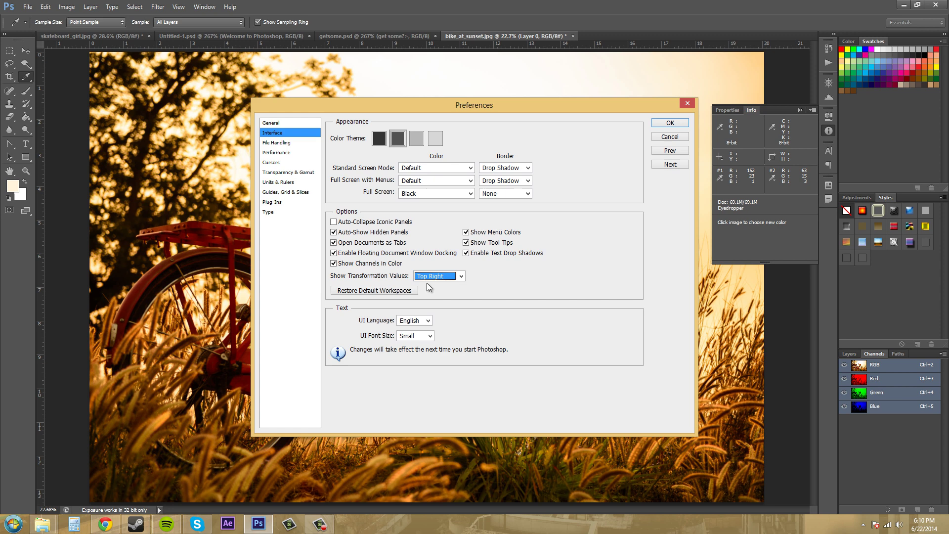
Step: Try the Medium, Large and Small options for UI Font Size
click(428, 322)
click(423, 336)
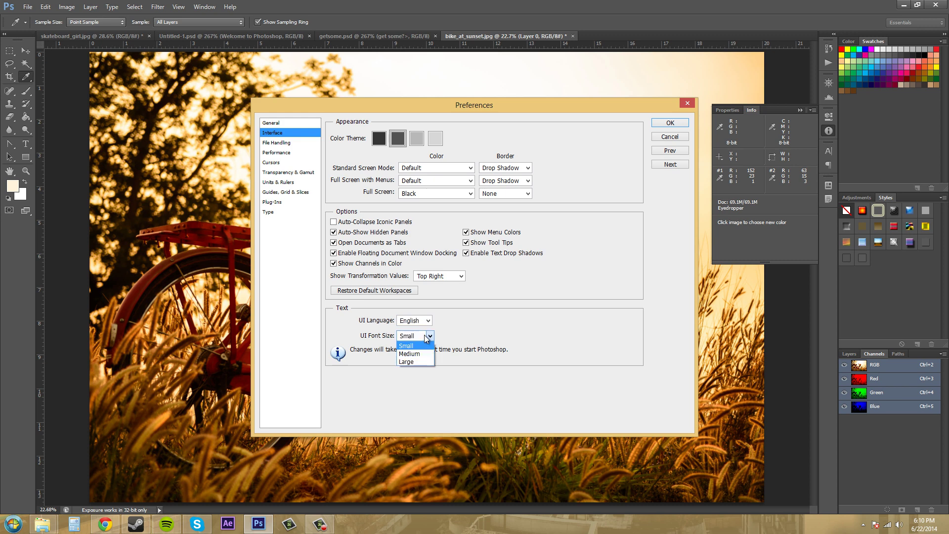
click(415, 352)
click(414, 337)
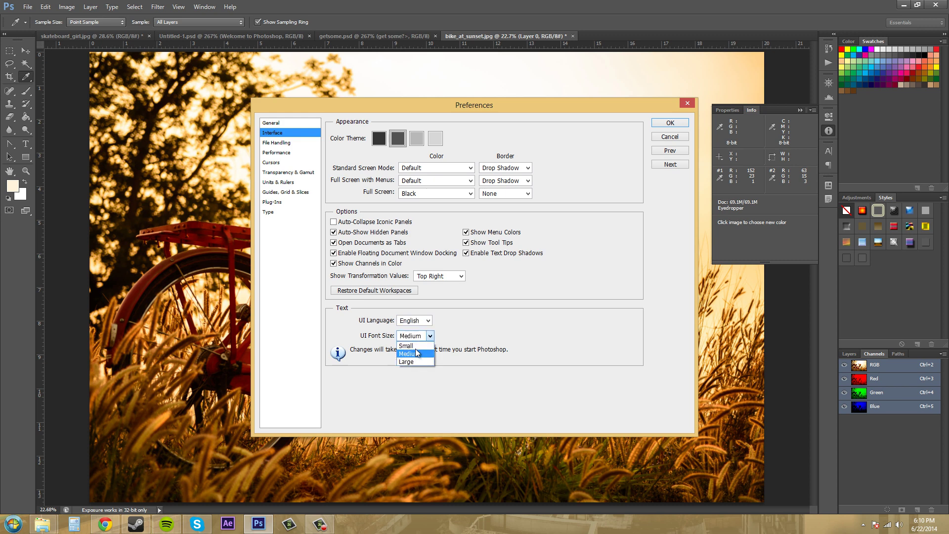
click(411, 358)
click(414, 336)
click(413, 355)
click(418, 337)
click(419, 344)
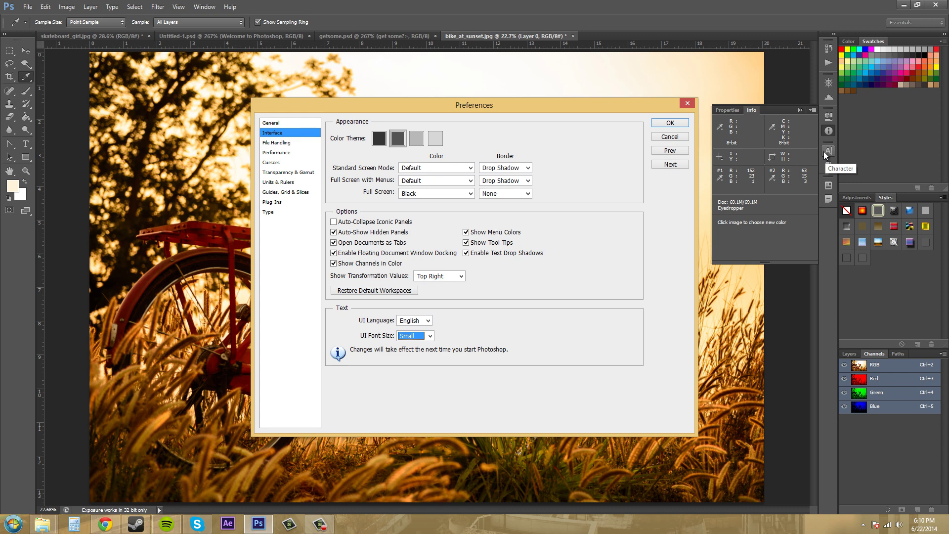
Step: Set UI Font Size to Large and confirm the Preferences with OK
click(411, 337)
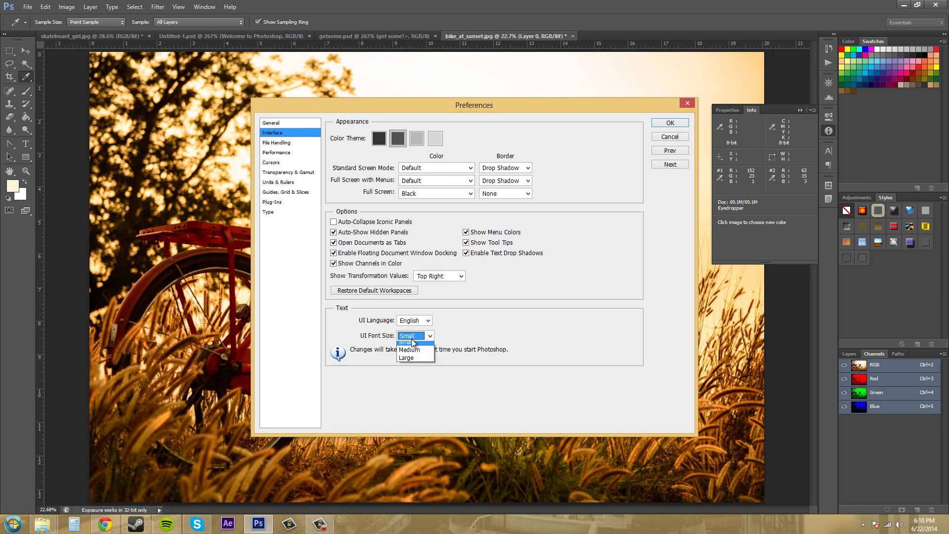
click(413, 337)
key(Down)
click(670, 123)
key(shift+i)
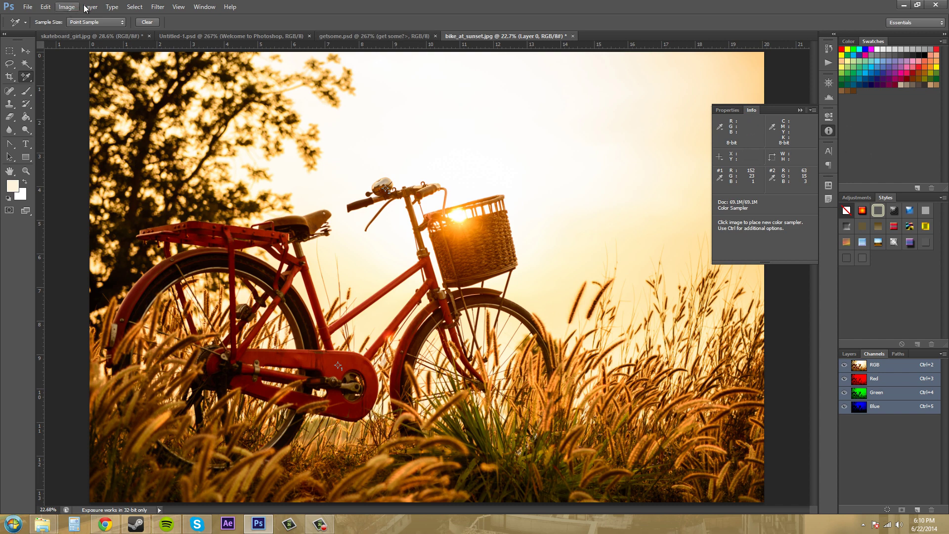
Step: Reopen Edit > Preferences > Interface and choose Small for UI Font Size
click(46, 6)
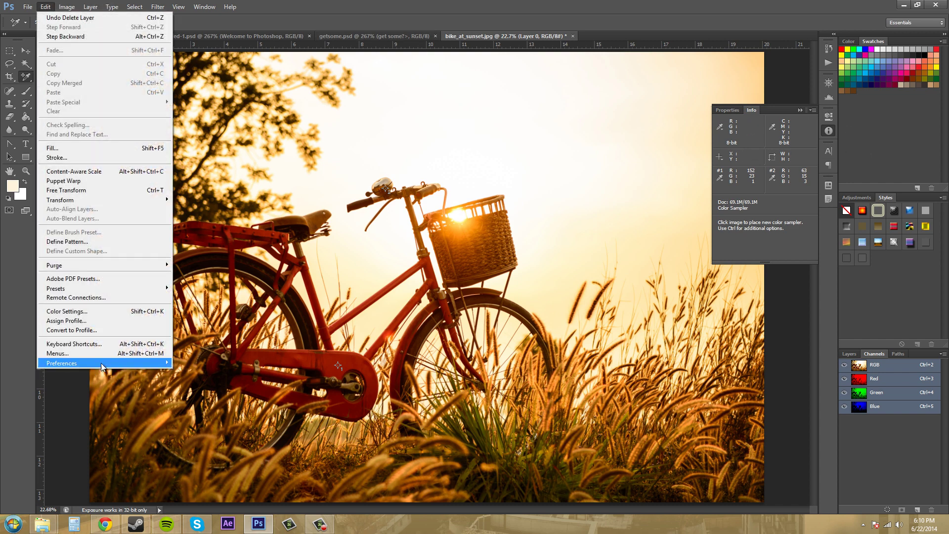
mouse_move(102, 366)
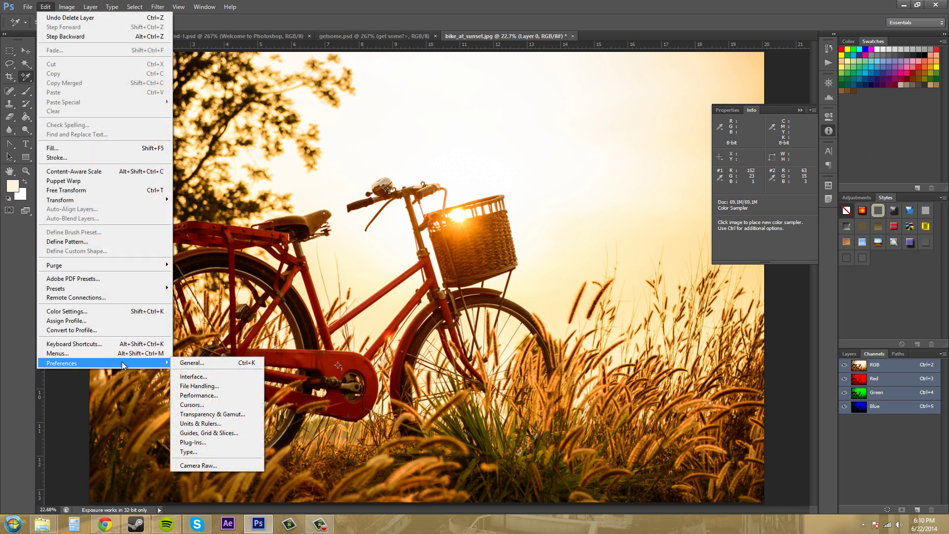
click(211, 378)
click(430, 336)
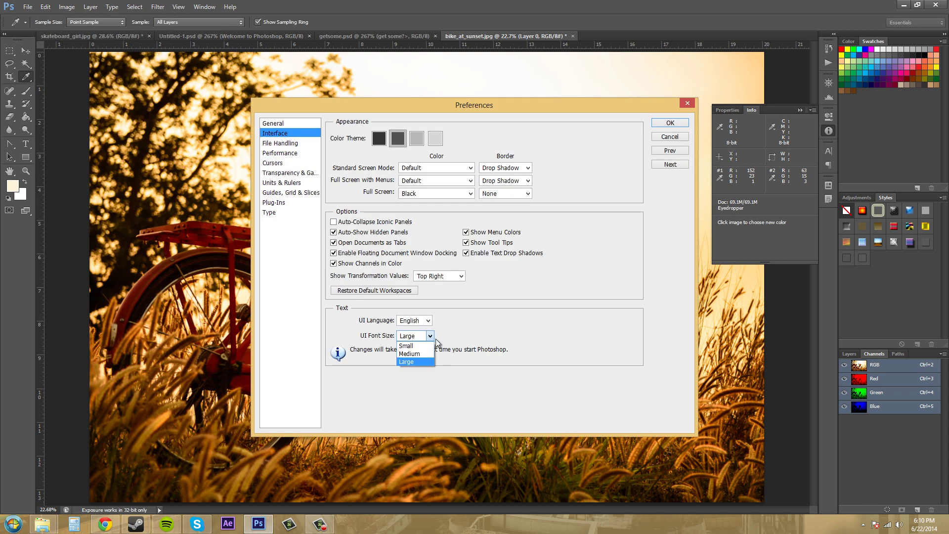
click(353, 315)
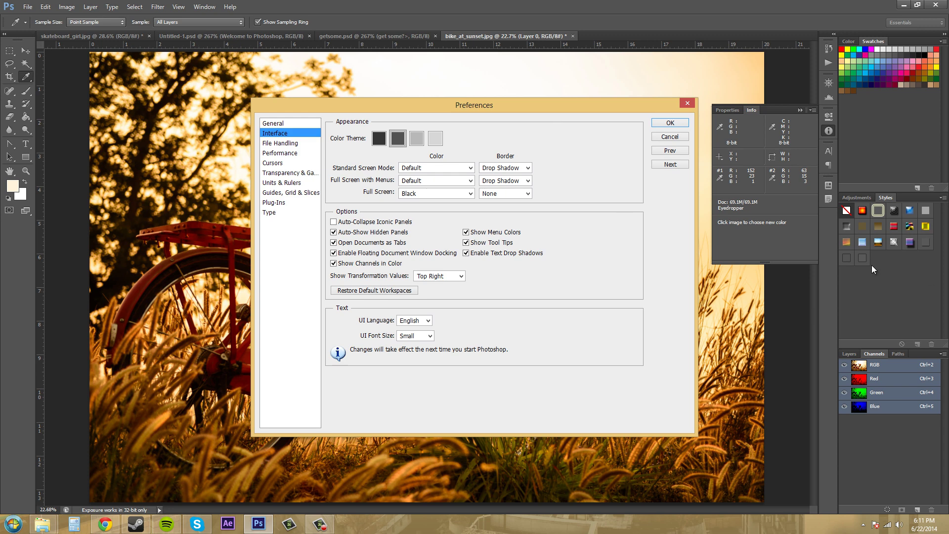
Step: On File Handling, keep Image Previews at Always Save and File Extension at Use Lower Case
click(278, 144)
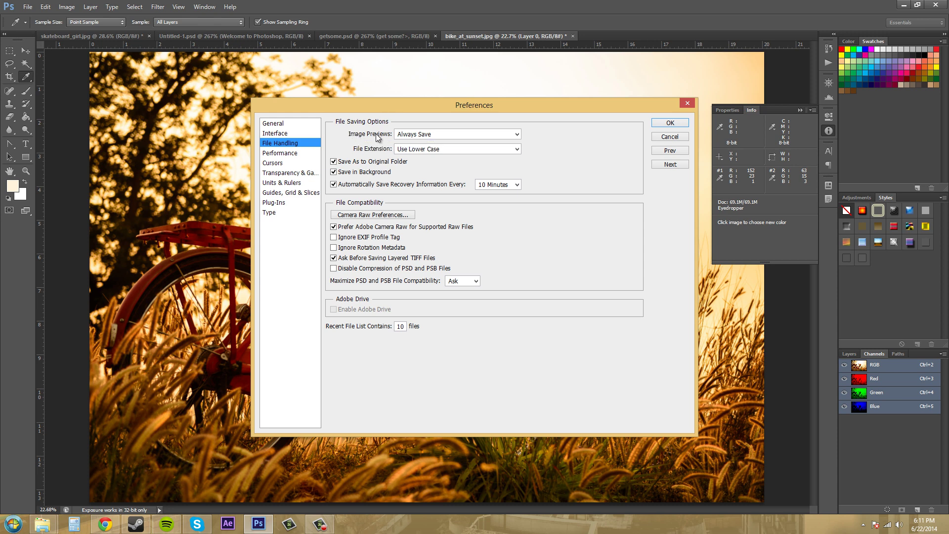
click(516, 133)
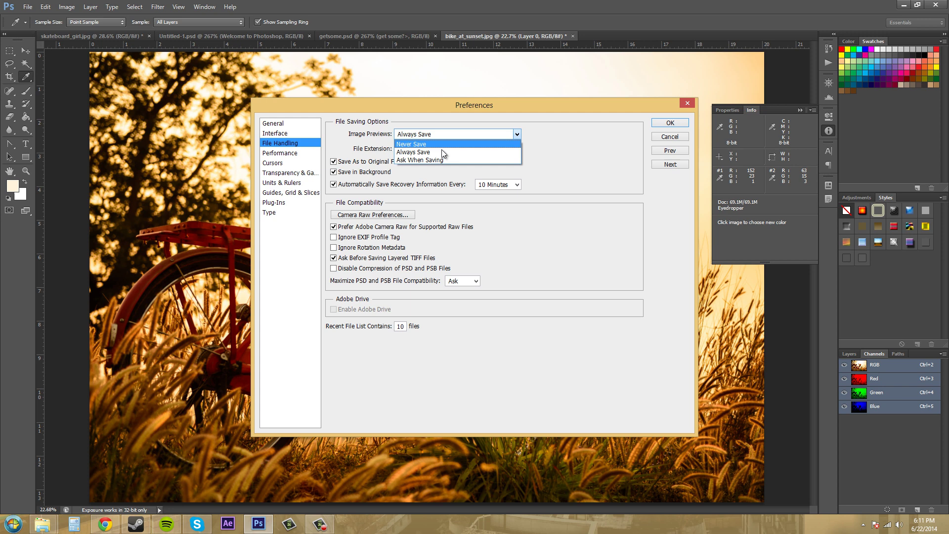
click(441, 152)
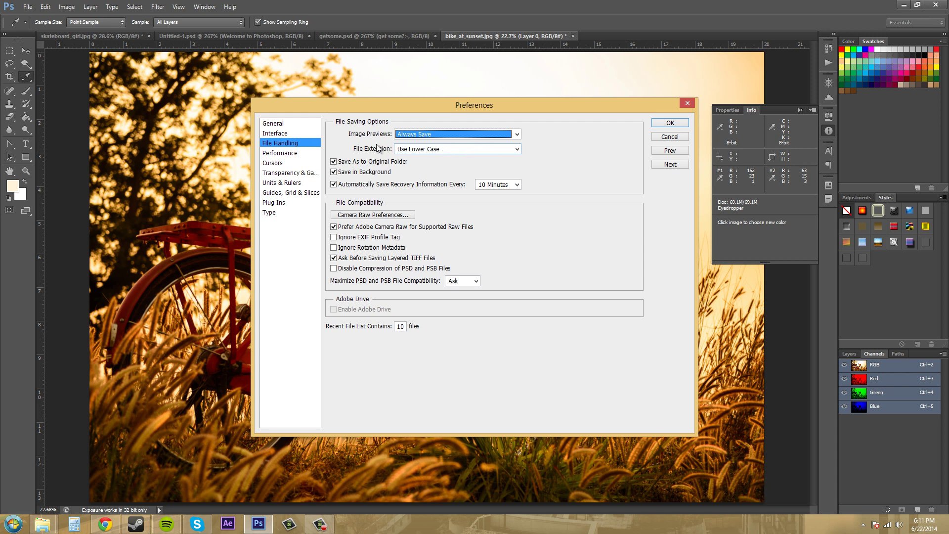
click(470, 147)
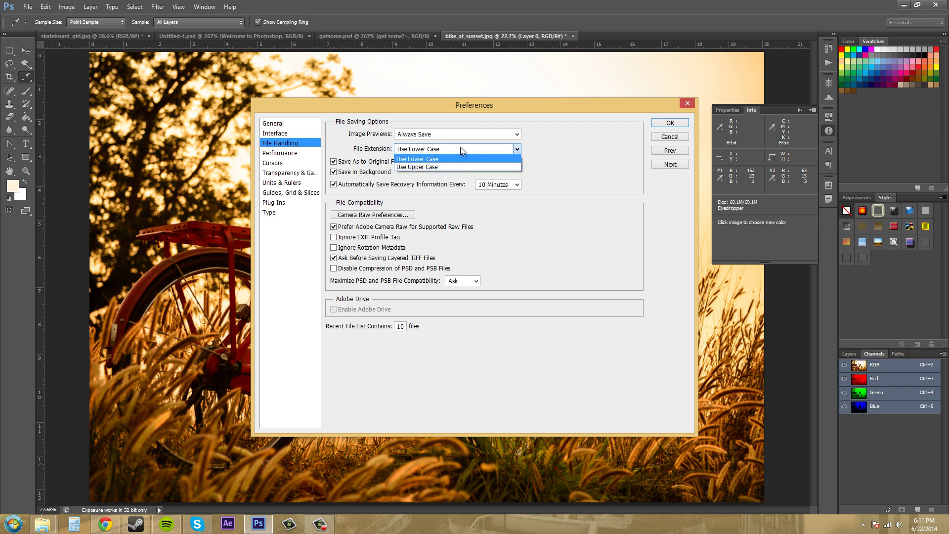
click(460, 147)
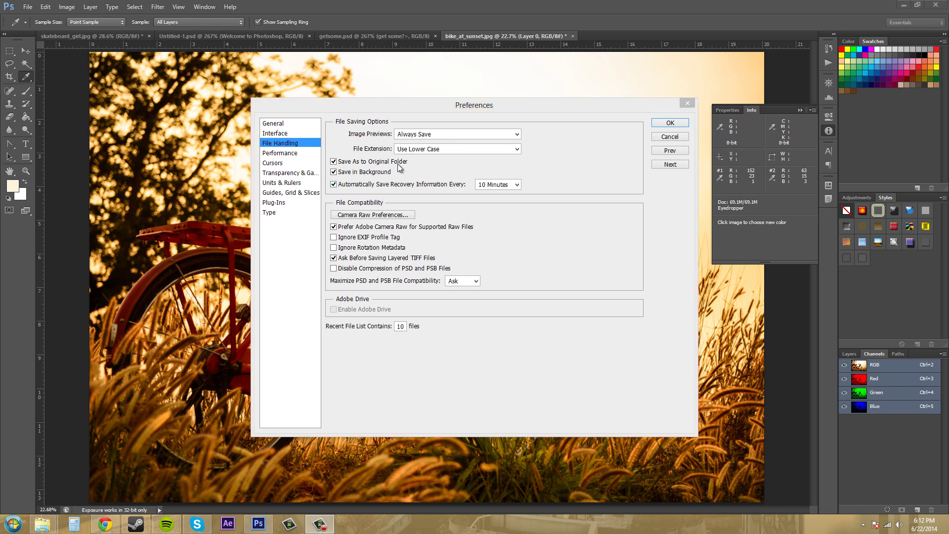
Step: Keep Save in Background on and autosave recovery information every 10 Minutes
click(334, 173)
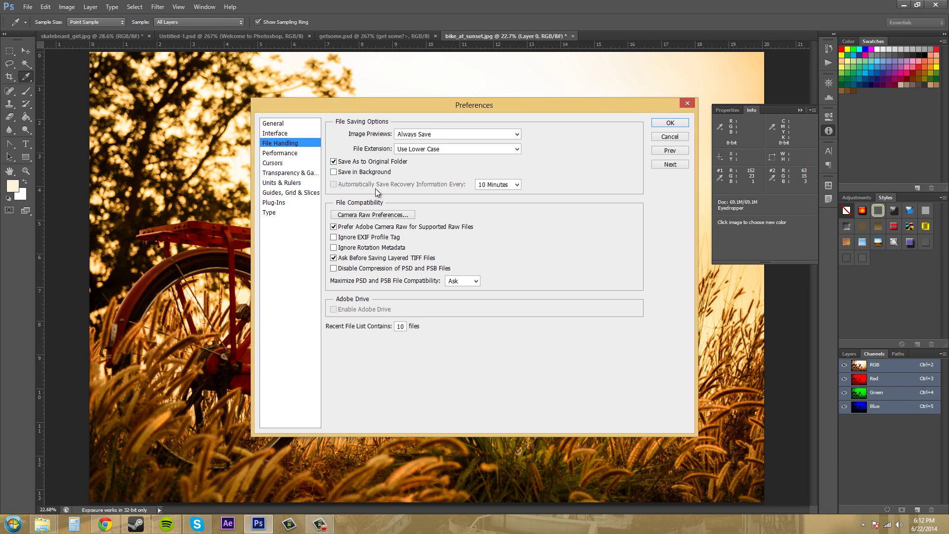
click(334, 172)
click(333, 185)
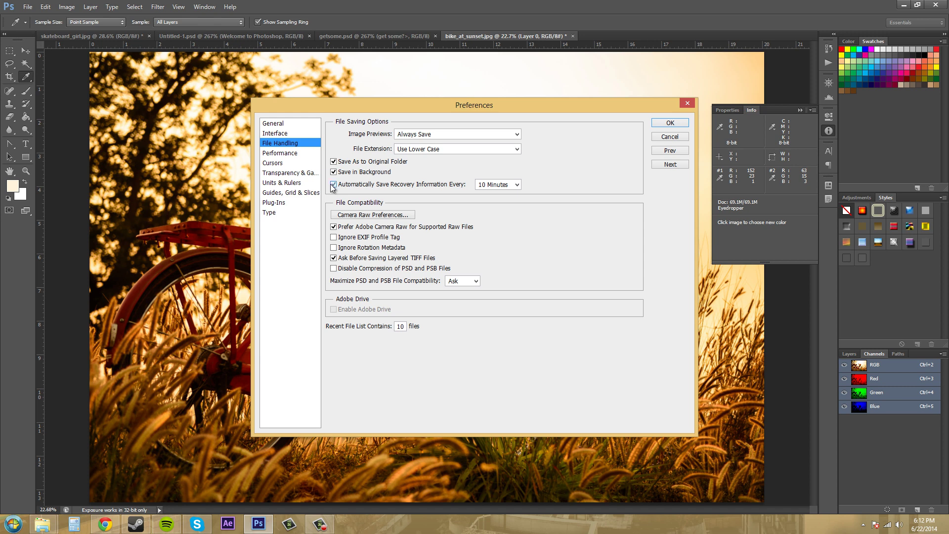
click(505, 184)
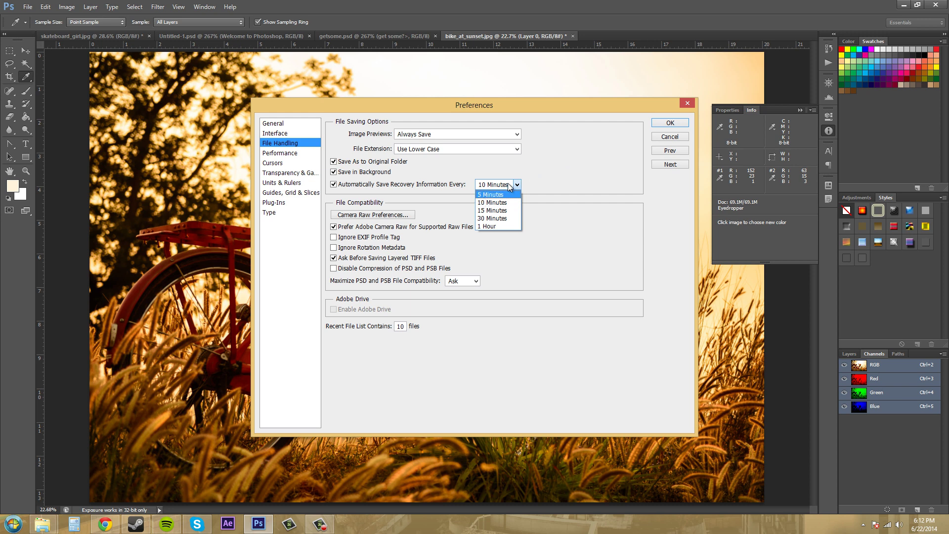
click(500, 203)
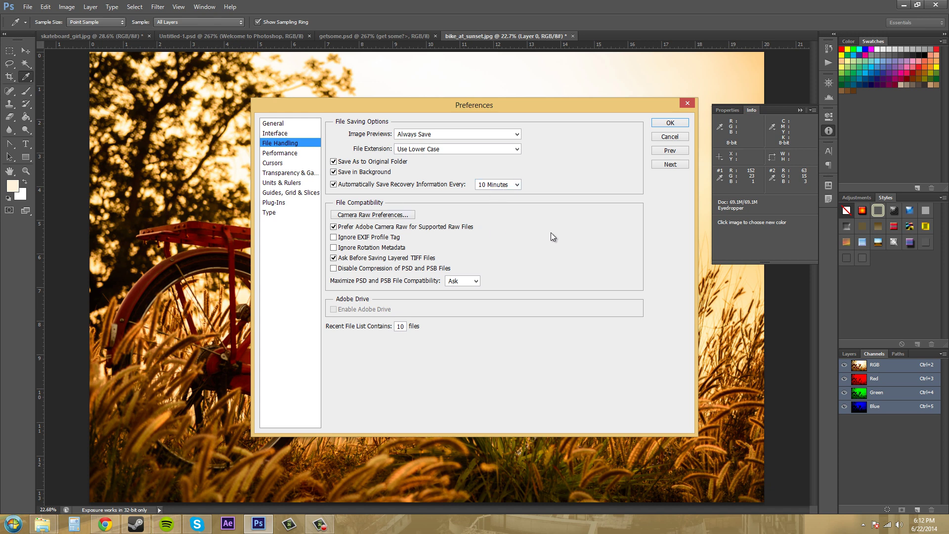
click(379, 217)
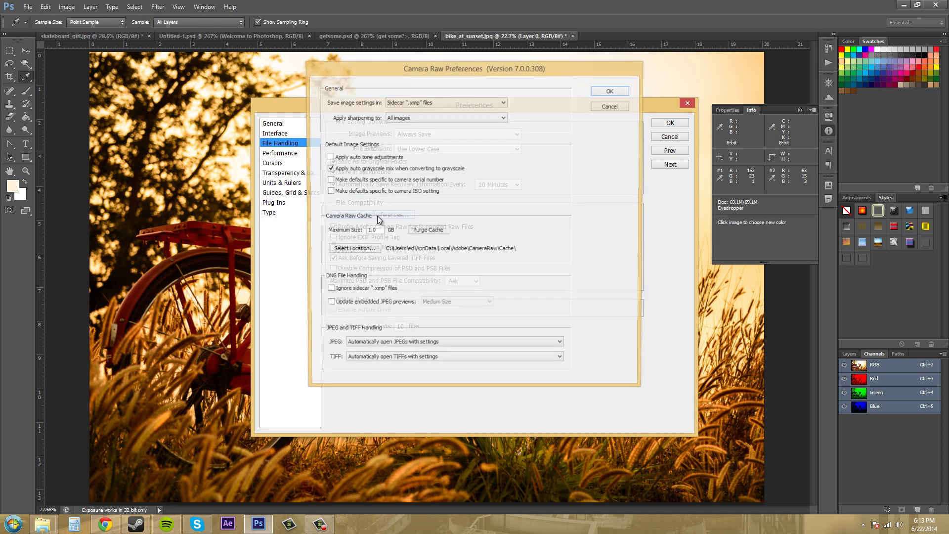
drag(483, 64, 742, 108)
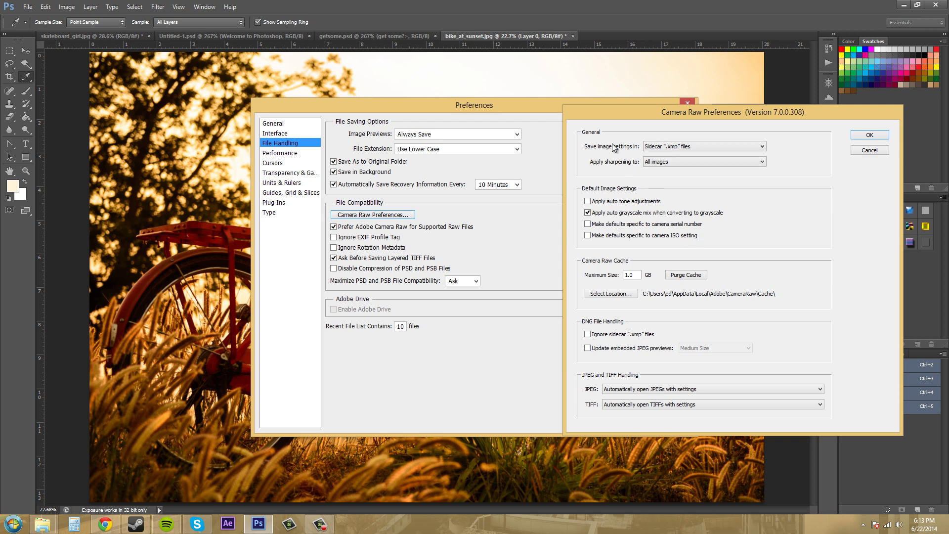
click(869, 135)
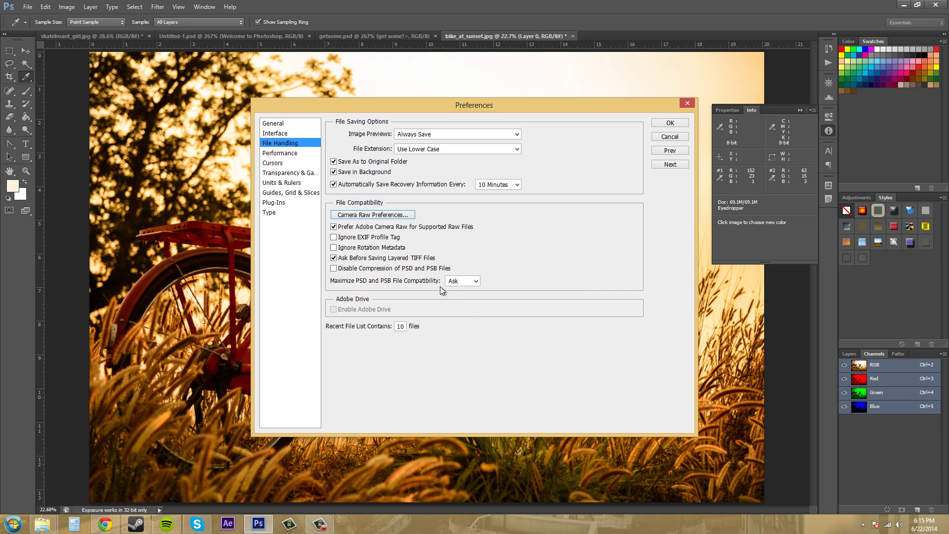
Step: Keep Maximize PSD and PSB File Compatibility on Ask and close Preferences with OK
click(470, 282)
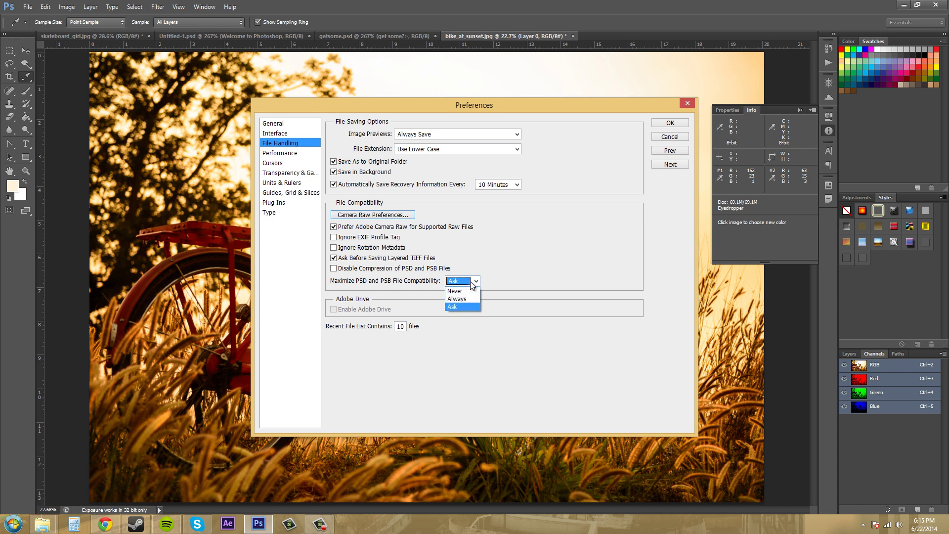
click(470, 281)
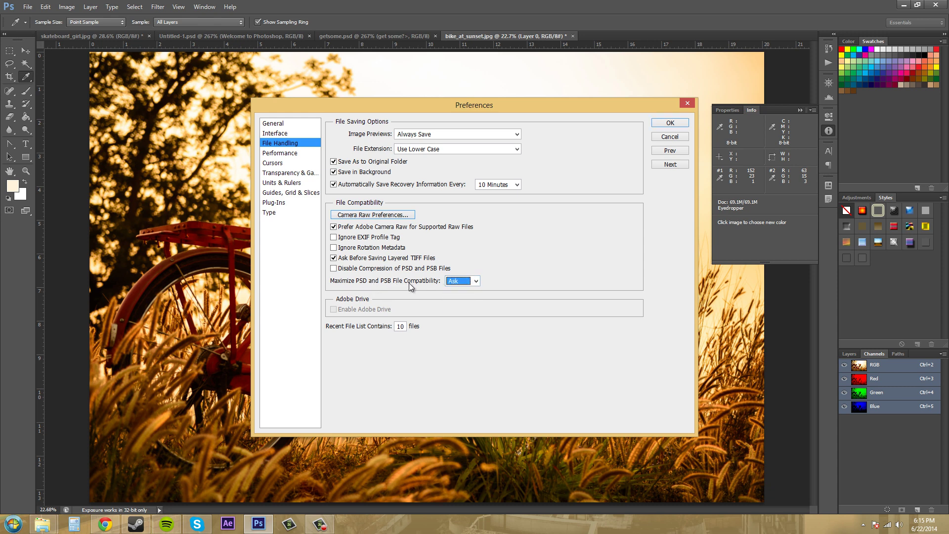
click(521, 287)
Step: Confirm the preferences and switch to the Move tool
click(670, 123)
key(shift+i)
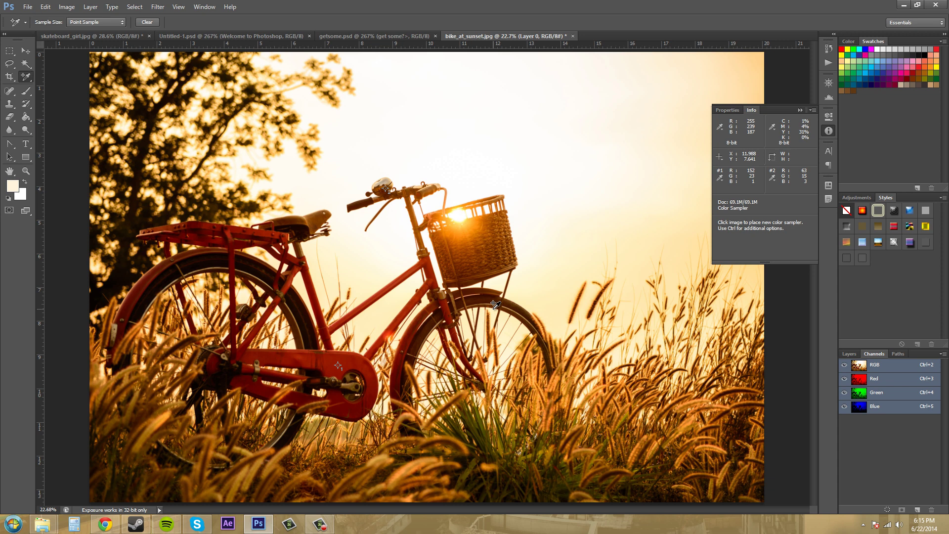
click(25, 50)
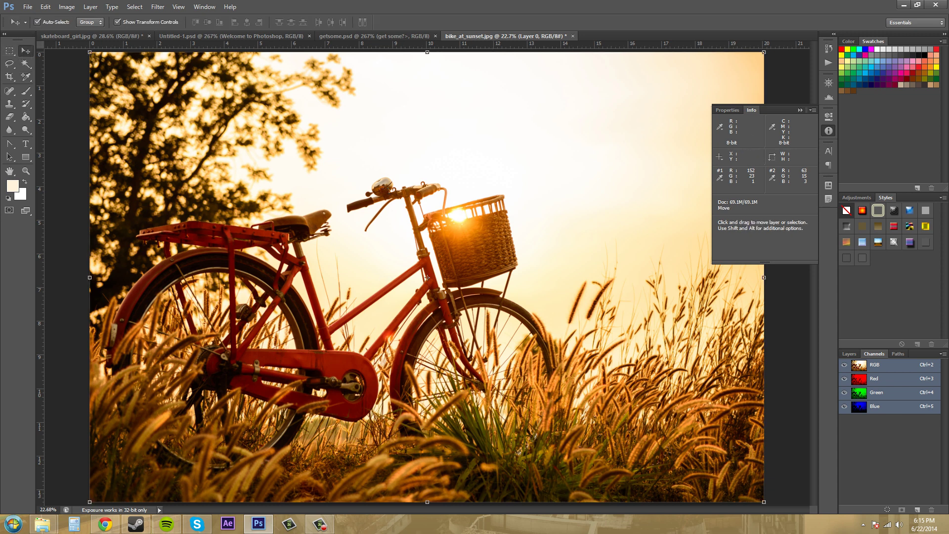